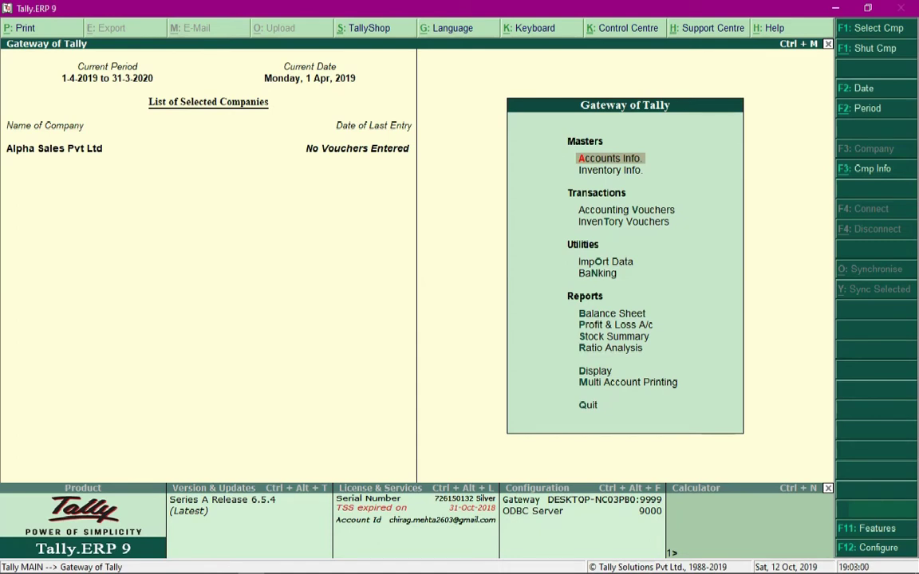
# In F11 Accounting Features, set Maintain cost centres and more than one cost category to Yes.
pyautogui.press('F11')
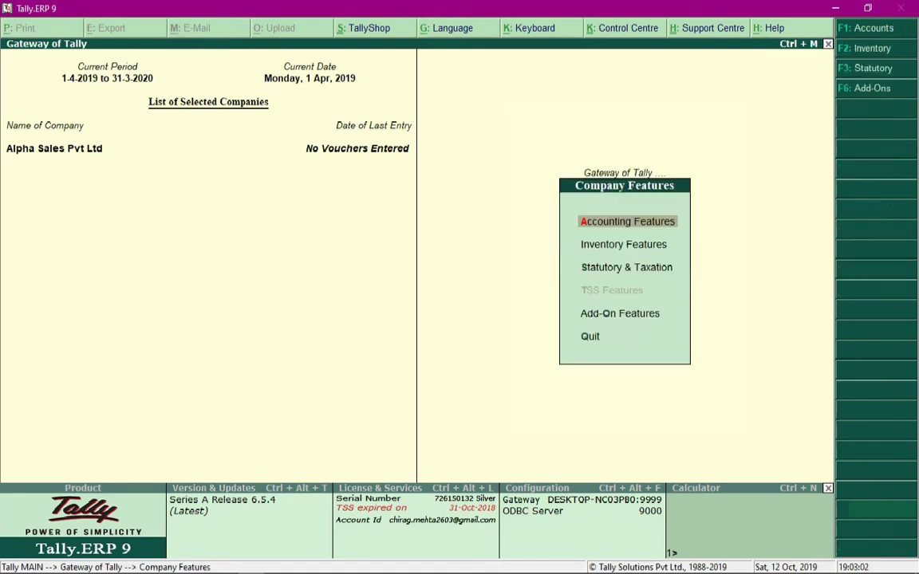
pyautogui.press('Return')
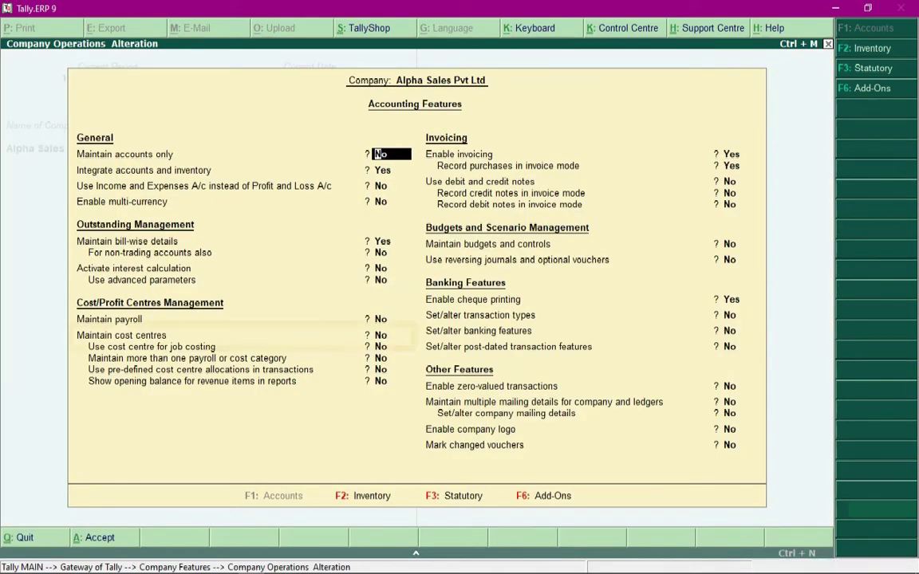
pyautogui.click(391, 334)
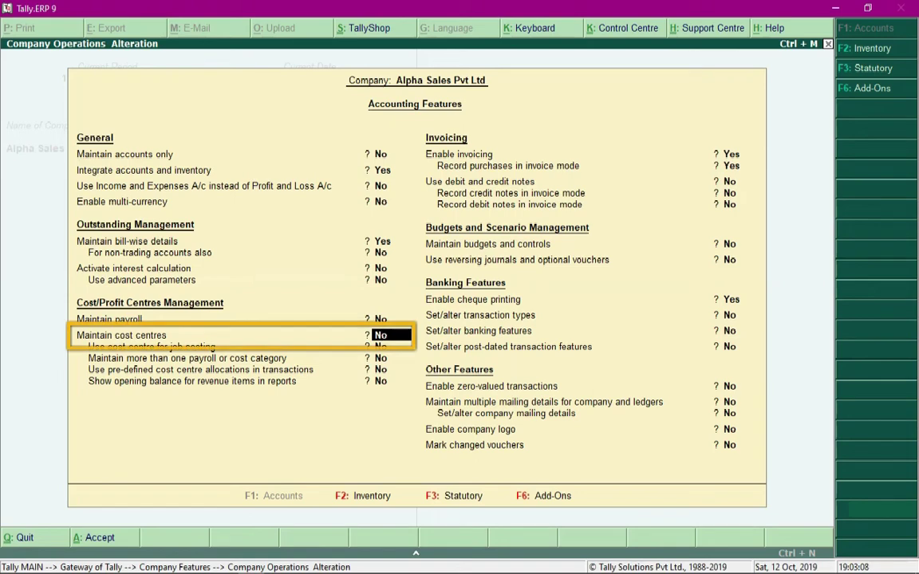
pyautogui.write('y')
pyautogui.press('Return')
pyautogui.press('Return')
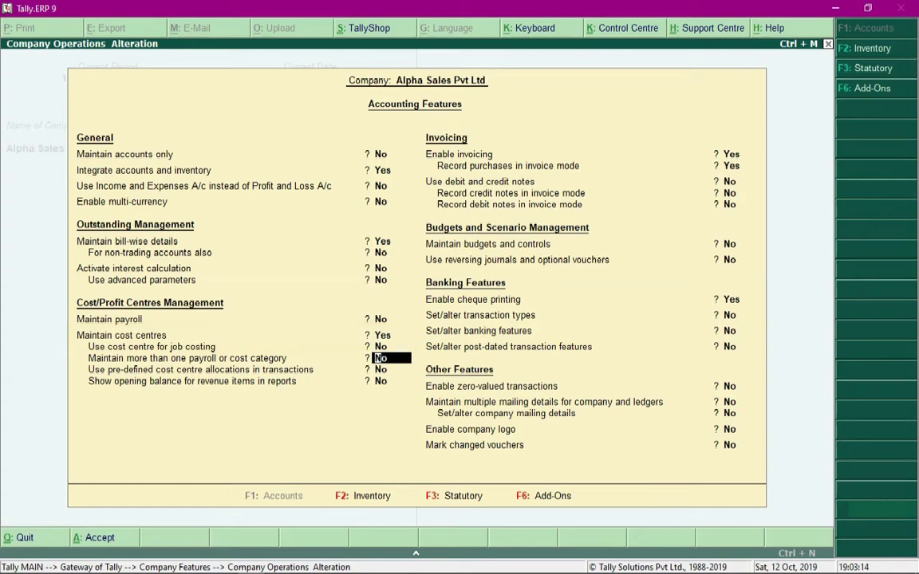
pyautogui.write('y')
pyautogui.press('Return')
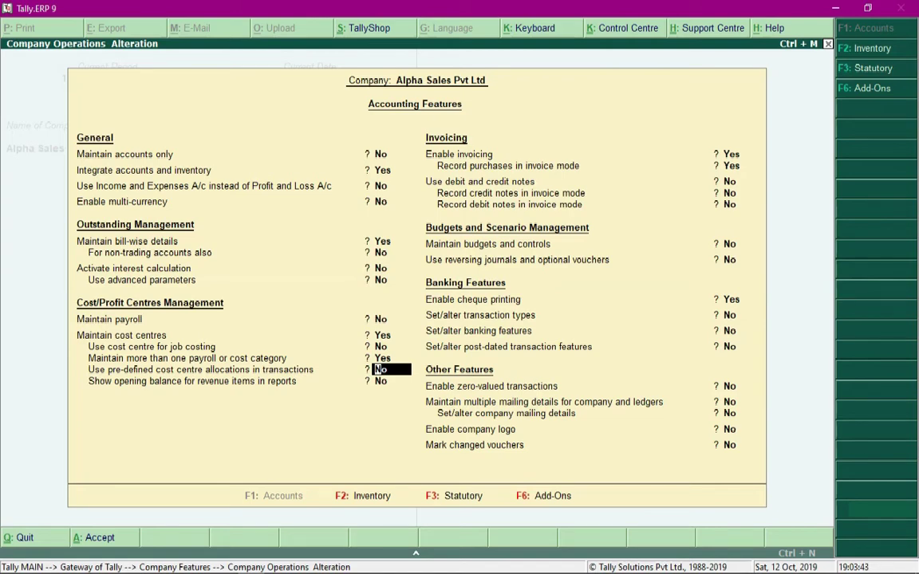
pyautogui.hotkey('ctrl', 'a')
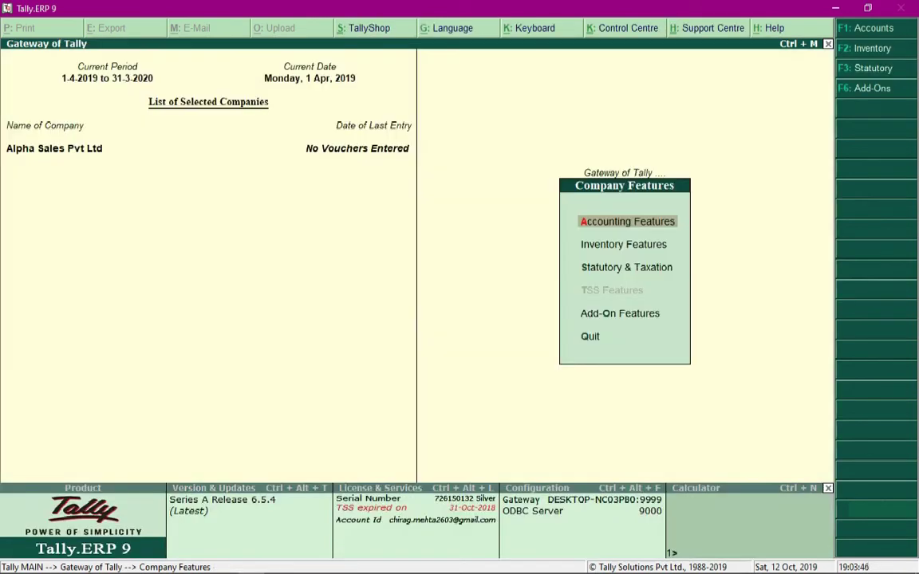
pyautogui.press('Escape')
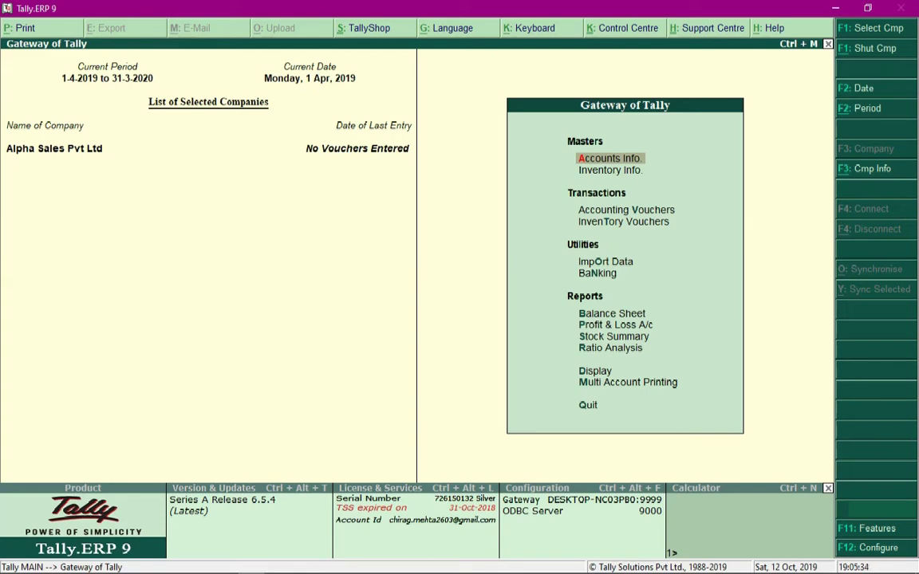
# Start creating a new ledger named Rent Expense.
pyautogui.press('Return')
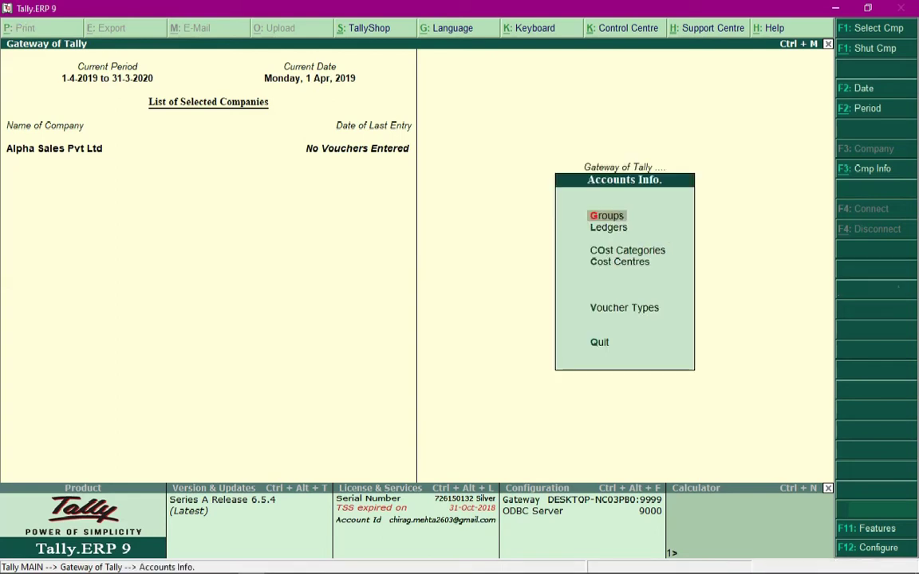
pyautogui.press('Down')
pyautogui.press('Return')
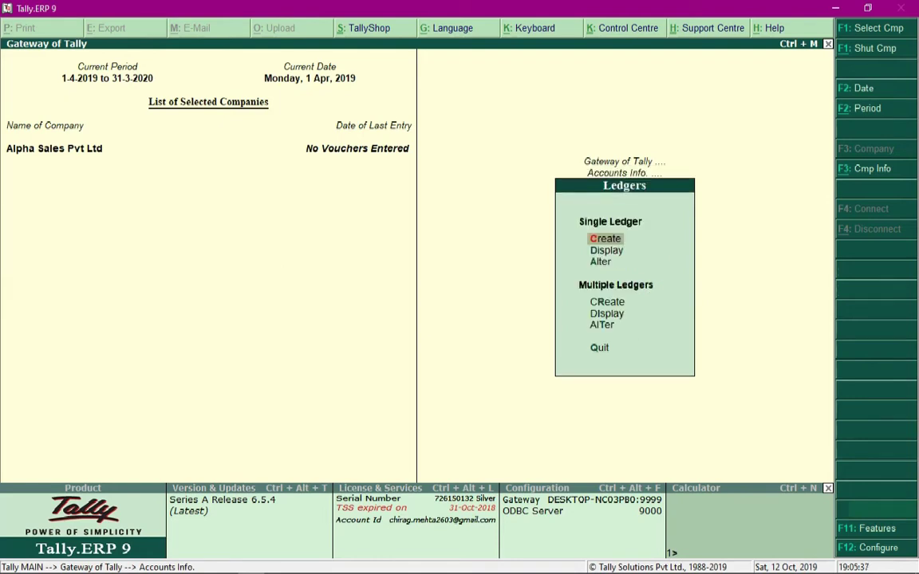
pyautogui.press('Return')
pyautogui.write('R')
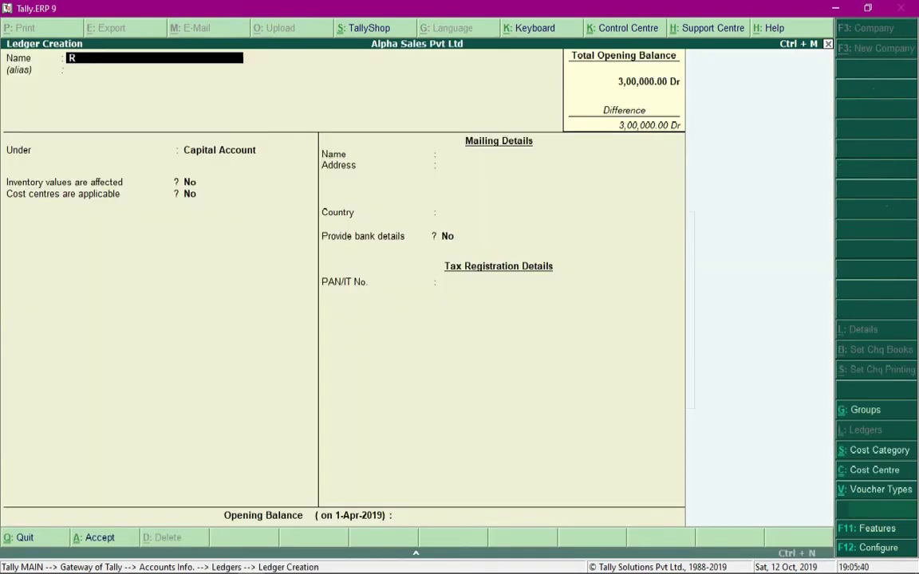
pyautogui.write('ent Expense')
pyautogui.press('Return')
# Put Rent Expense under Indirect Expenses with cost centres applicable, save it and exit.
pyautogui.press('Return')
pyautogui.write('Ind')
pyautogui.press('Return')
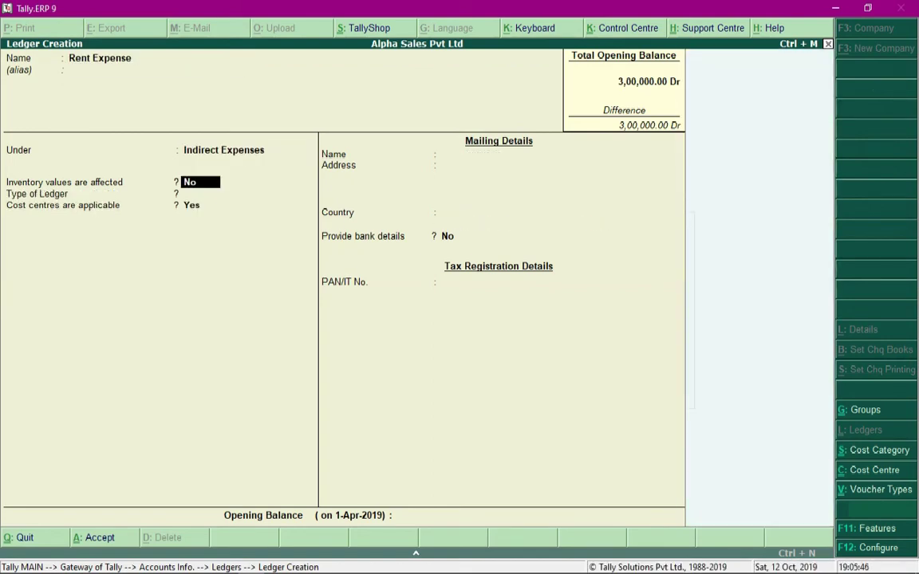
pyautogui.press('Return')
pyautogui.press('Return')
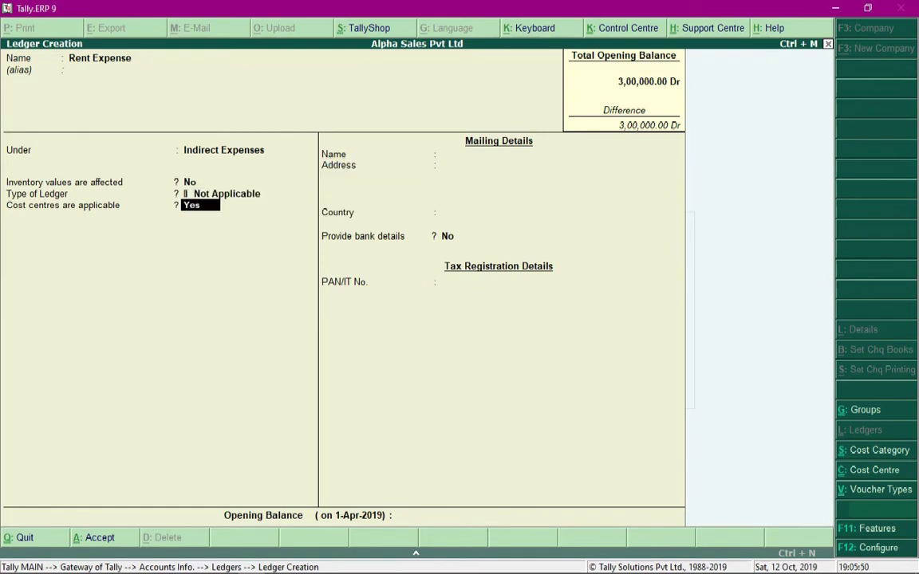
pyautogui.press('Return')
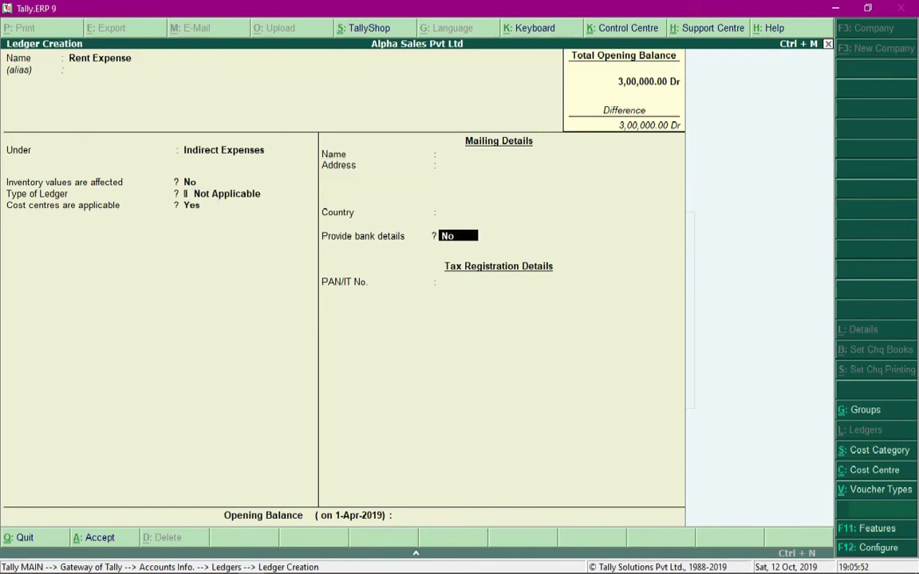
pyautogui.press('Return')
pyautogui.press('Return')
pyautogui.press('n')
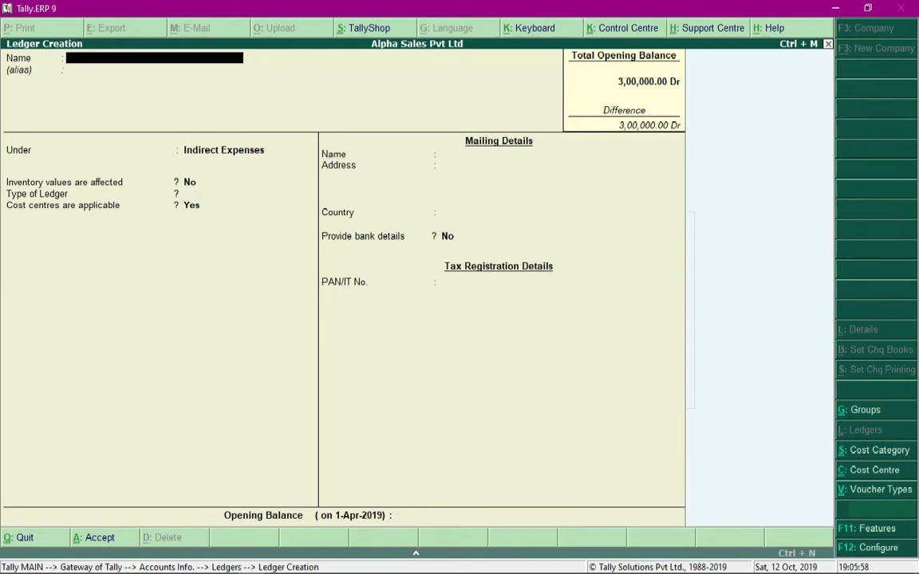
pyautogui.press('Escape')
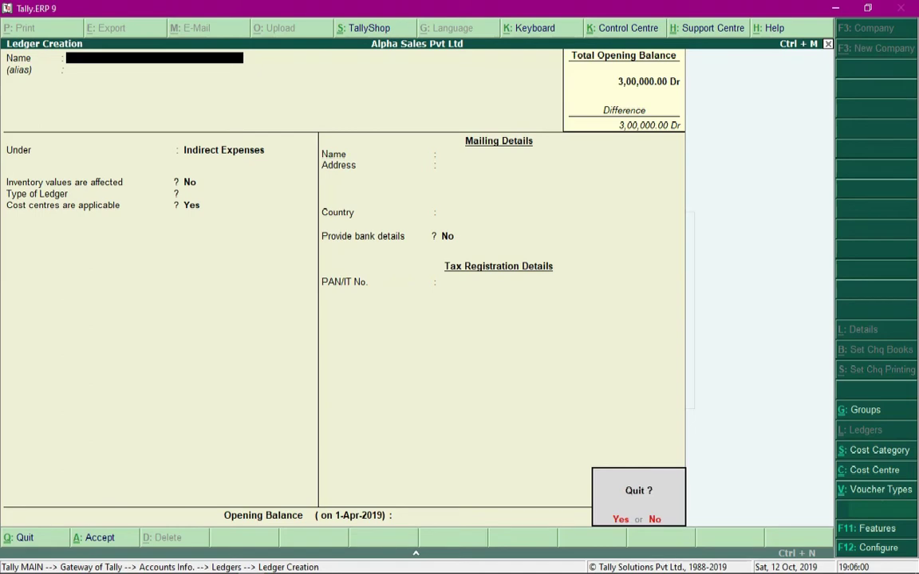
pyautogui.press('y')
pyautogui.press('Escape')
pyautogui.press('Escape')
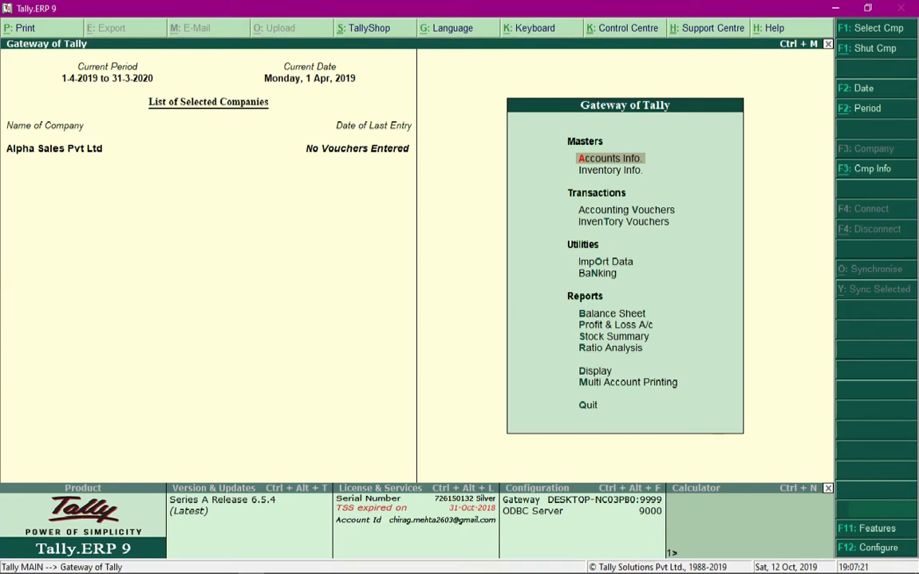
# Create the Sarojini Nagar Branch cost centre under Primary in Primary Cost Category.
pyautogui.press('Return')
pyautogui.press('Down')
pyautogui.press('Down')
pyautogui.press('Down')
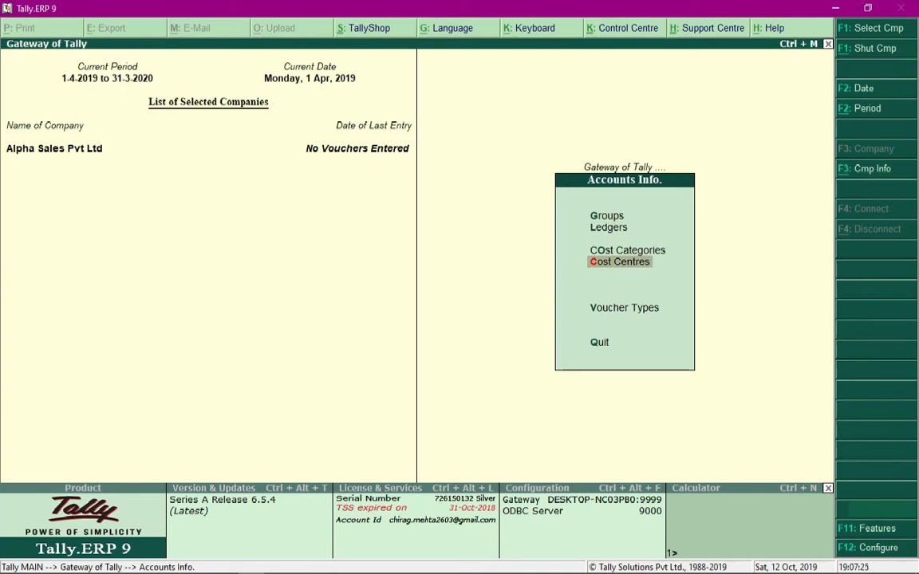
pyautogui.press('Return')
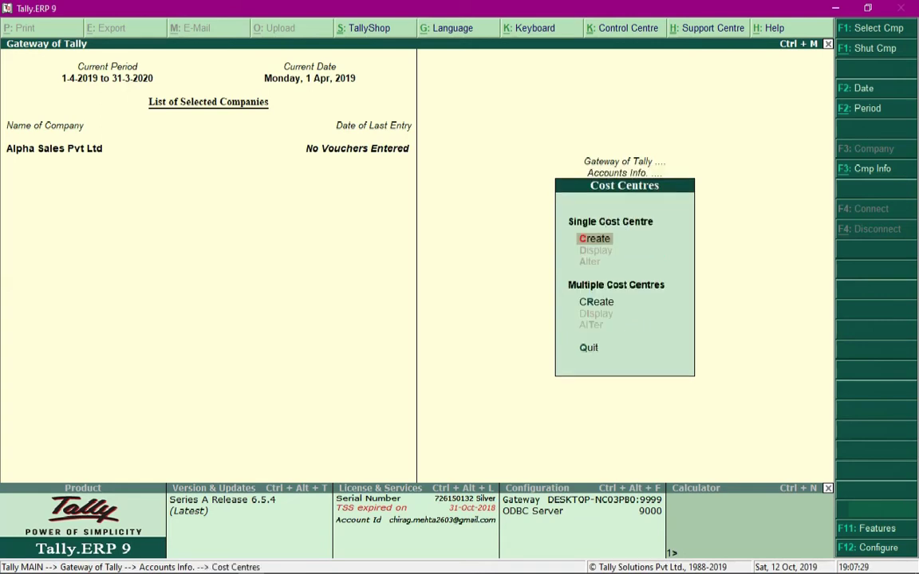
pyautogui.press('Return')
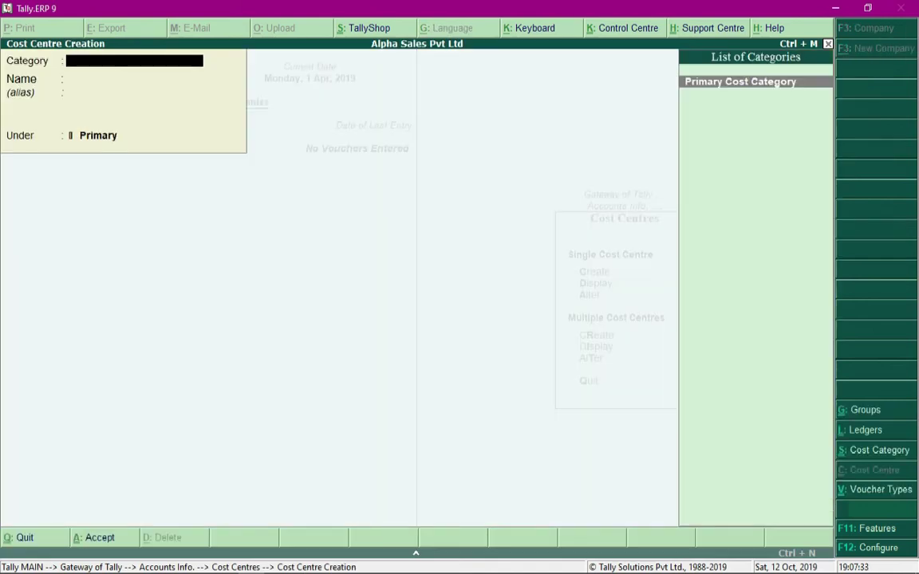
pyautogui.press('Return')
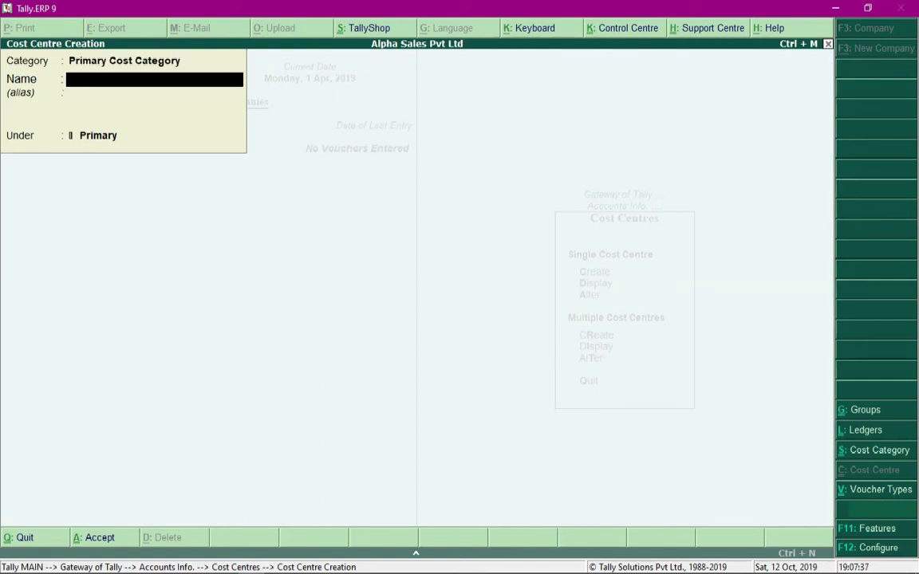
pyautogui.write('Saroj')
pyautogui.press('Return')
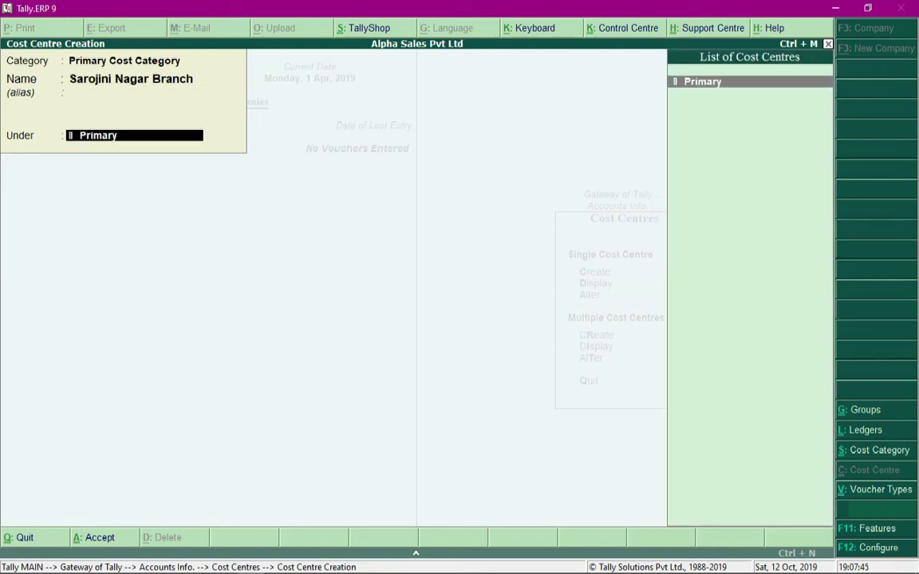
pyautogui.press('Return')
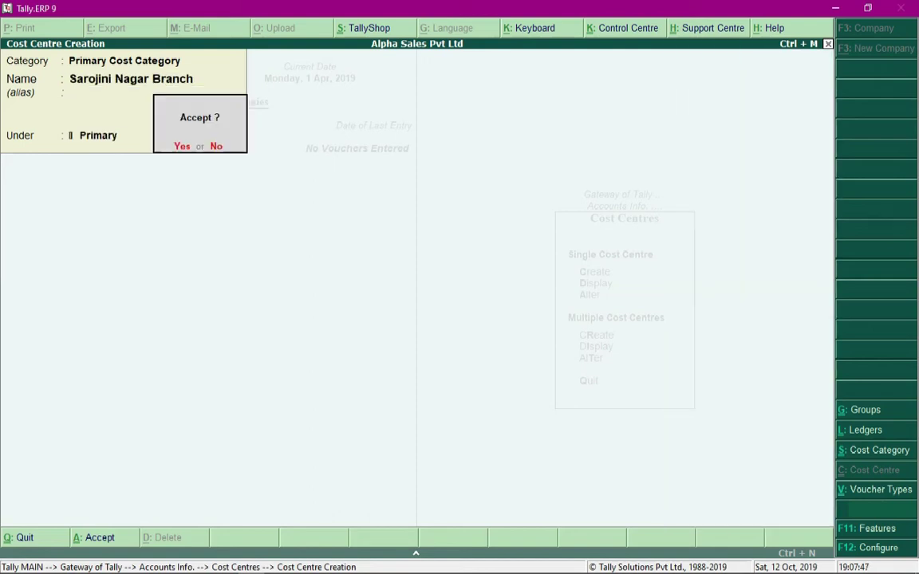
# Create the Hitech City Branch cost centre under Primary, save it and quit creation.
pyautogui.write('y')
pyautogui.write('Hitech')
pyautogui.write(' City')
pyautogui.write(' Branch')
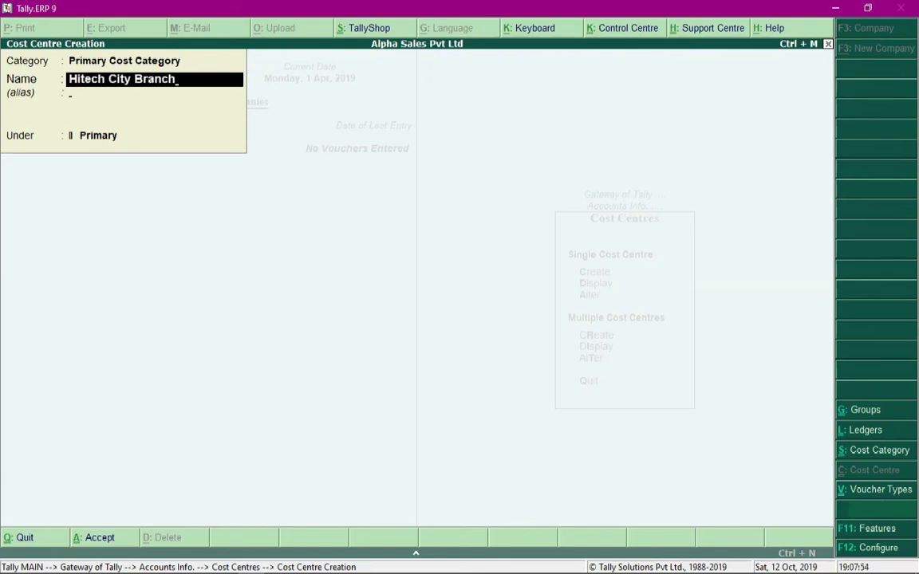
pyautogui.press('Return')
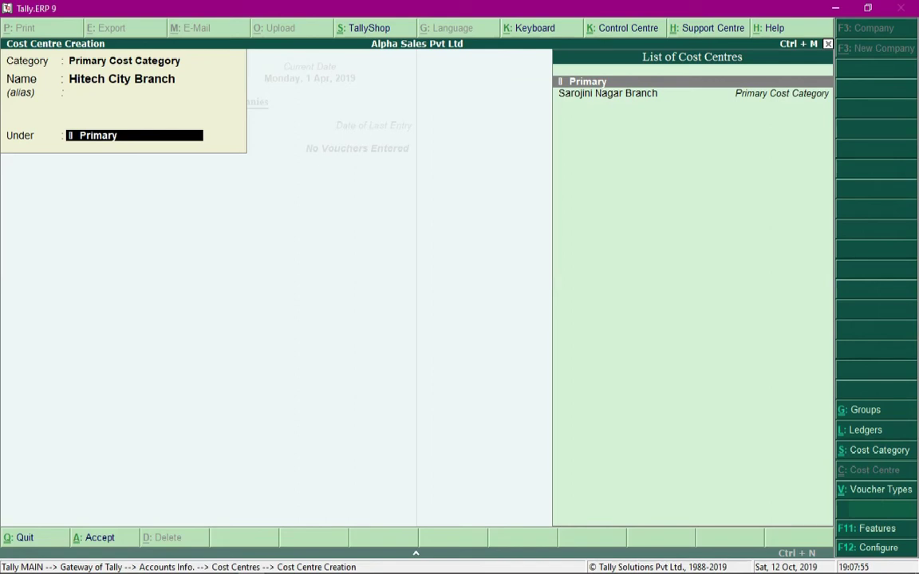
pyautogui.press('Return')
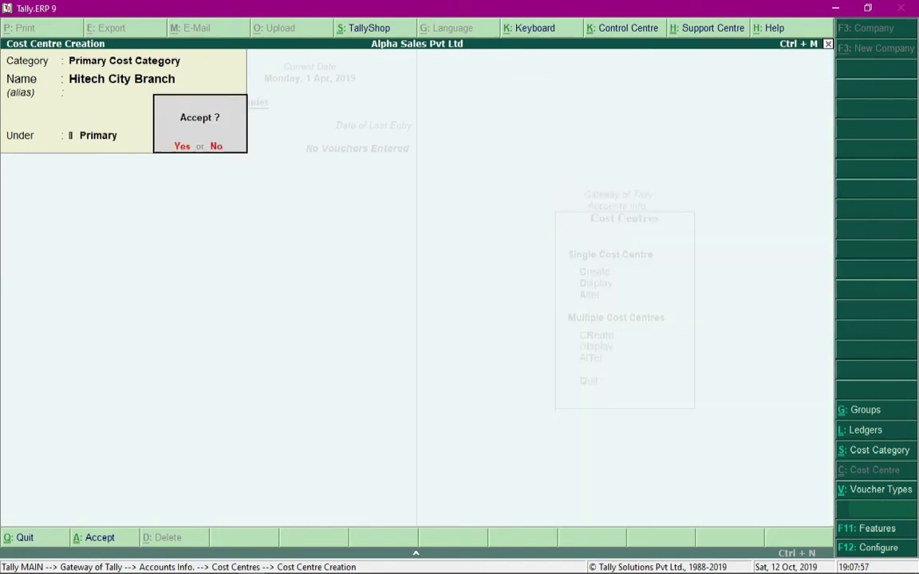
pyautogui.press('Return')
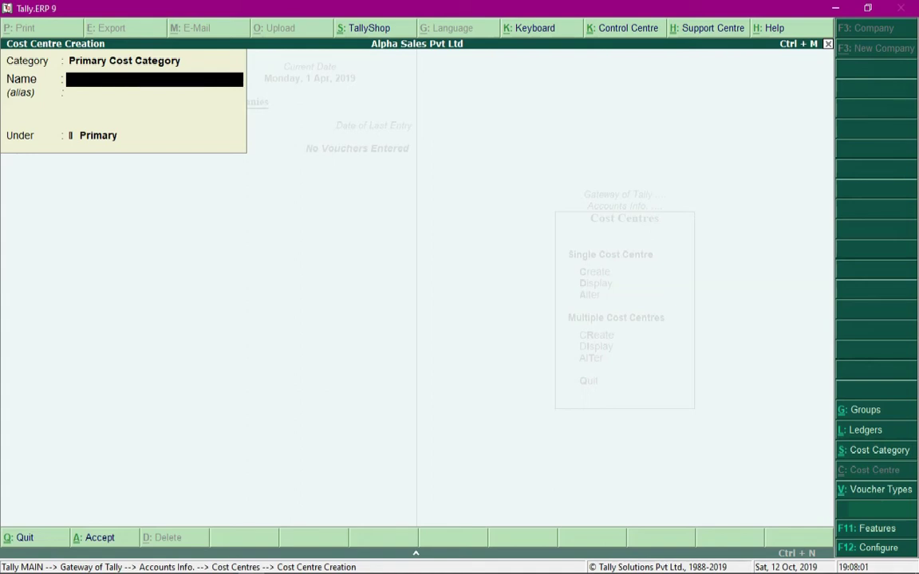
pyautogui.press('Escape')
pyautogui.press('Return')
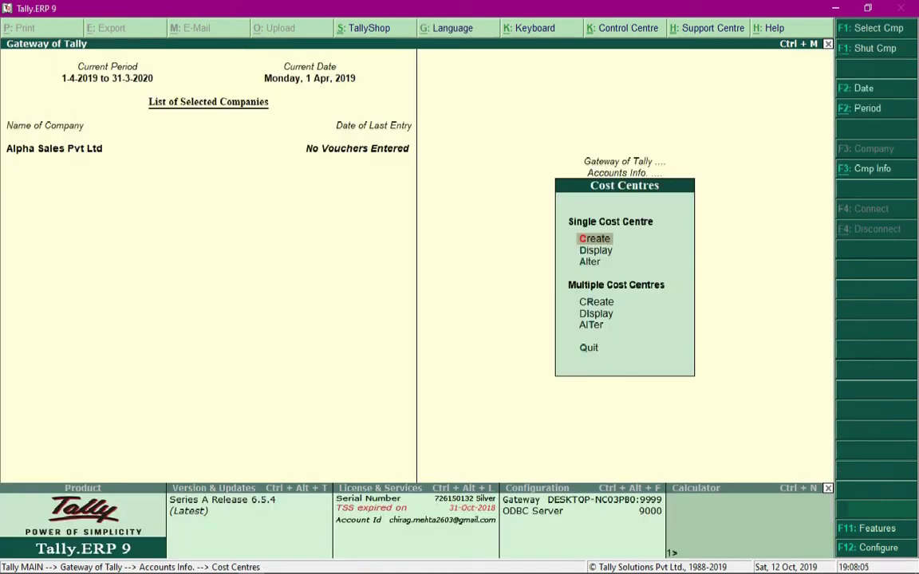
# Open a new Payment voucher from Accounting Vouchers at the Gateway of Tally.
pyautogui.press('Escape')
pyautogui.press('Escape')
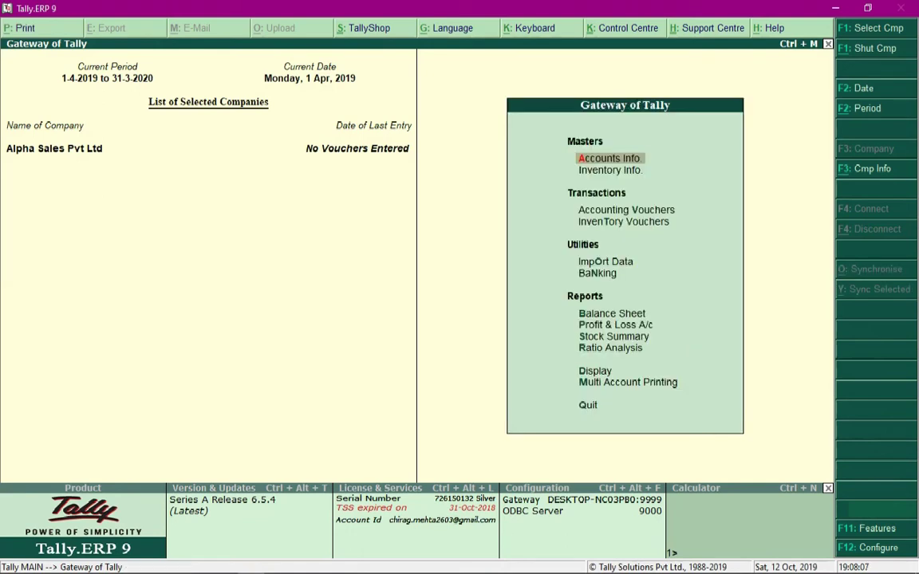
pyautogui.click(626, 210)
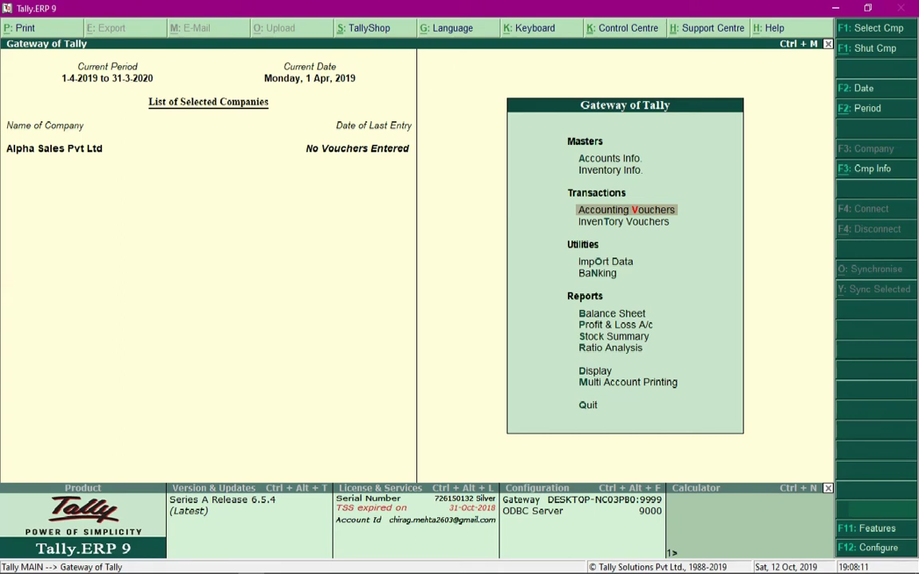
pyautogui.press('Return')
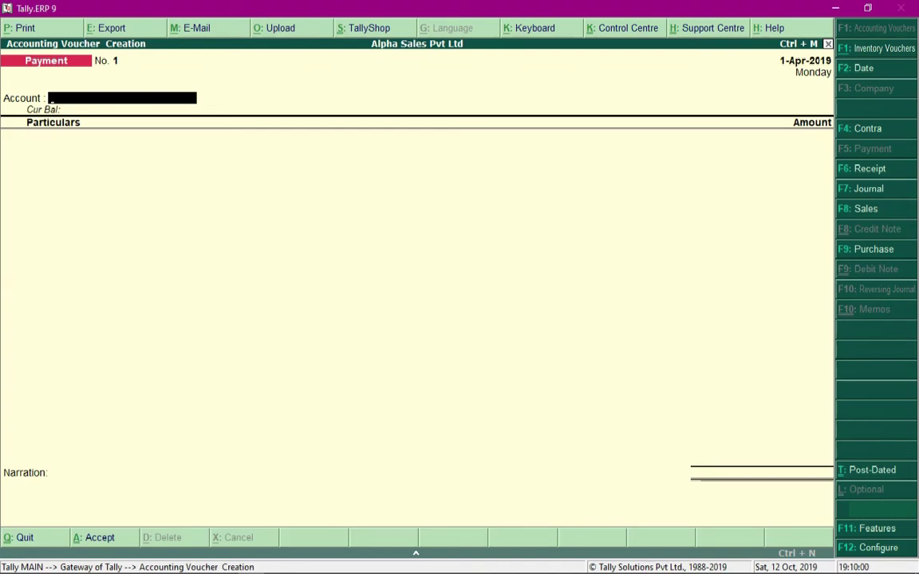
# Enter a payment from Cash to Rent Expense for 85,000.
pyautogui.write('Cas')
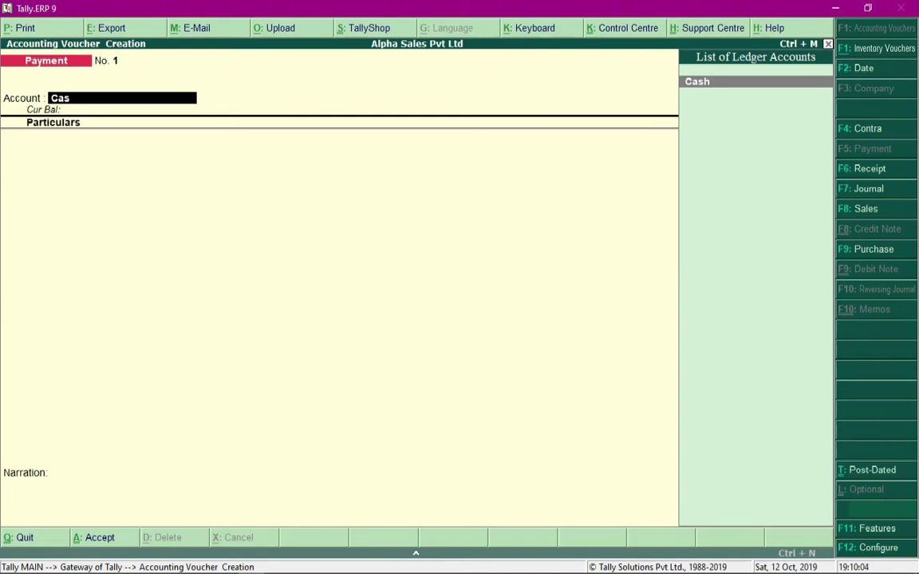
pyautogui.press('Return')
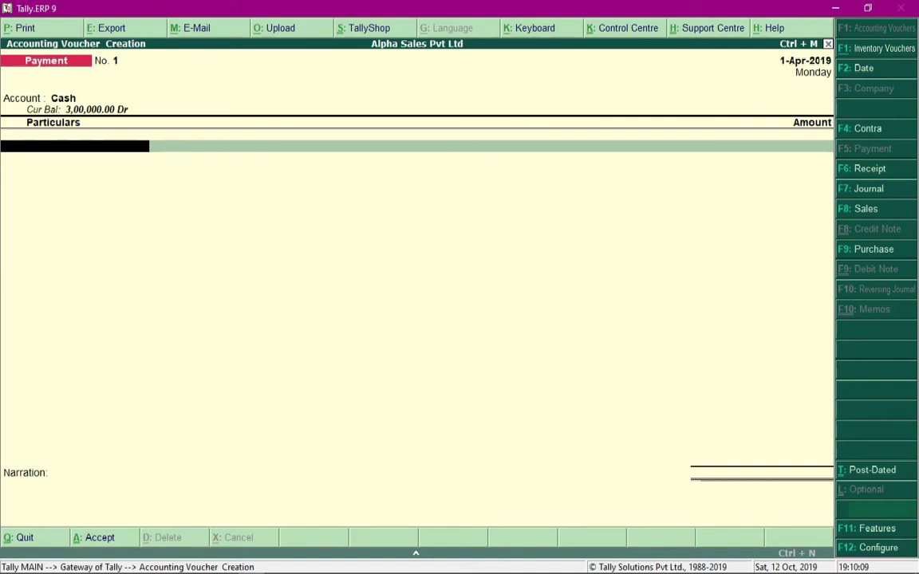
pyautogui.write('Ren')
pyautogui.press('Return')
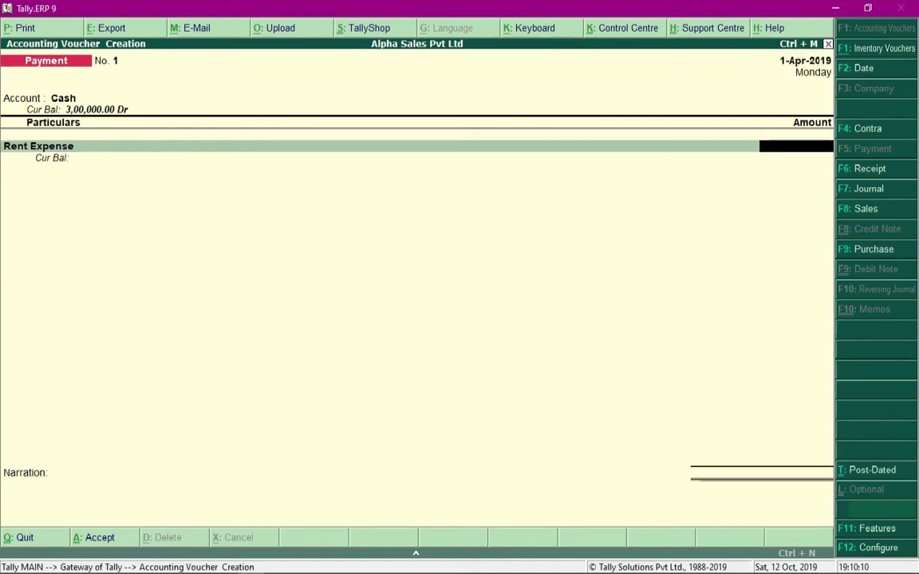
pyautogui.write('85000')
pyautogui.press('Return')
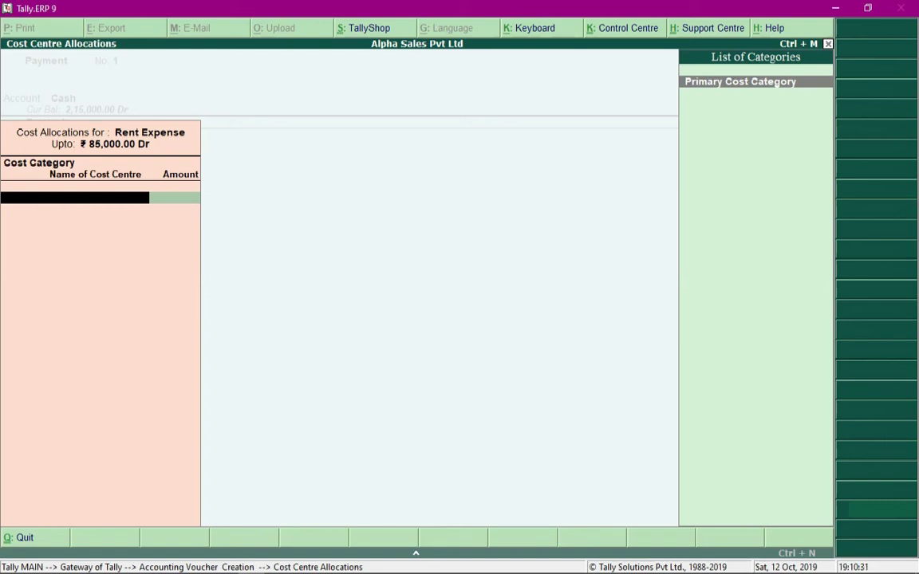
# Allocate 40,000 to Sarojini Nagar Branch and 45,000 to Hitech City Branch under Primary Cost Category.
pyautogui.press('Return')
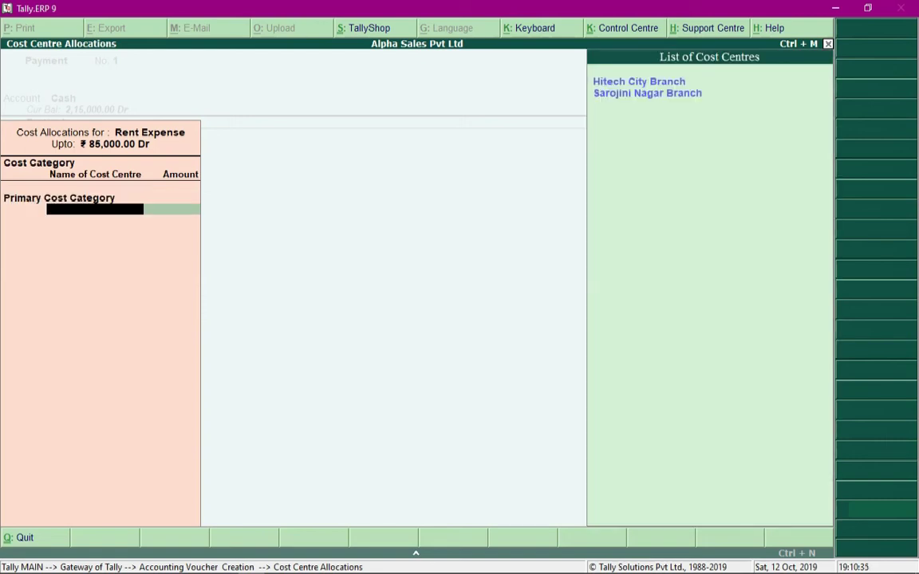
pyautogui.press('Down')
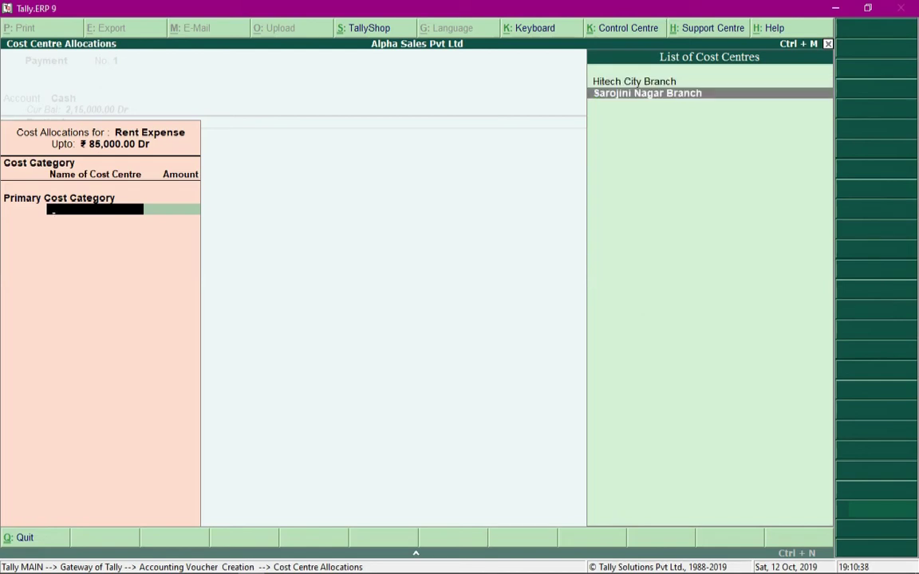
pyautogui.press('Return')
pyautogui.write('40000')
pyautogui.press('Return')
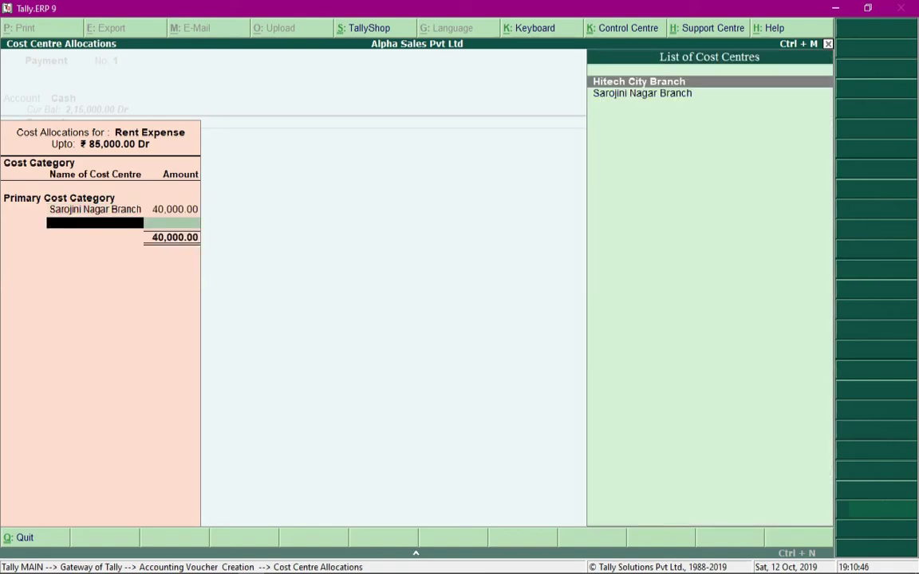
pyautogui.press('Return')
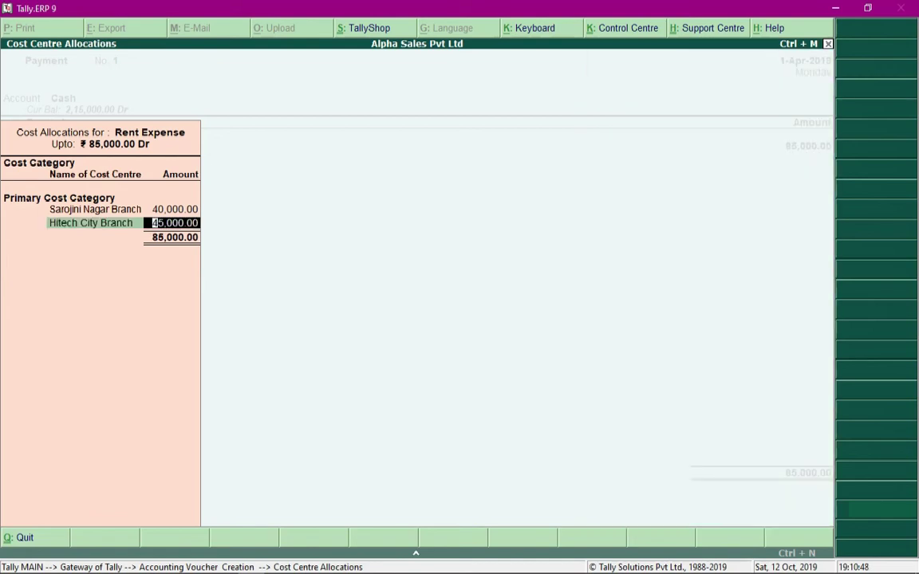
pyautogui.press('Return')
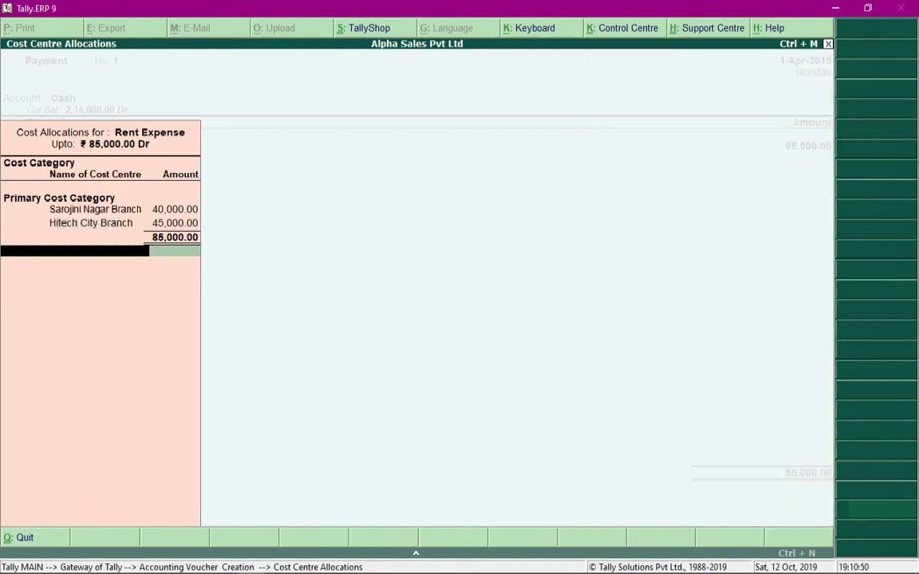
pyautogui.press('Return')
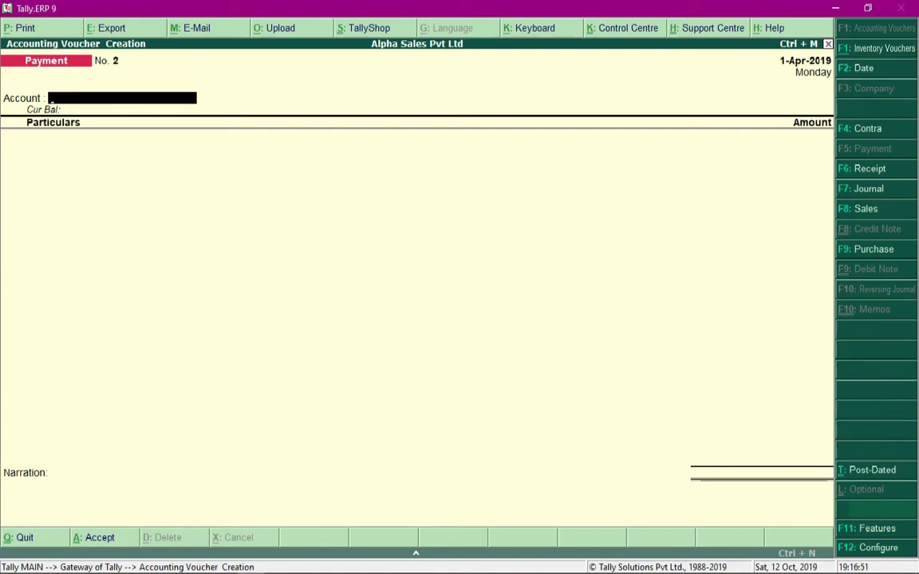
# Leave voucher entry and display the Cost Category Summary under Statements of Accounts.
pyautogui.press('Escape')
pyautogui.press('y')
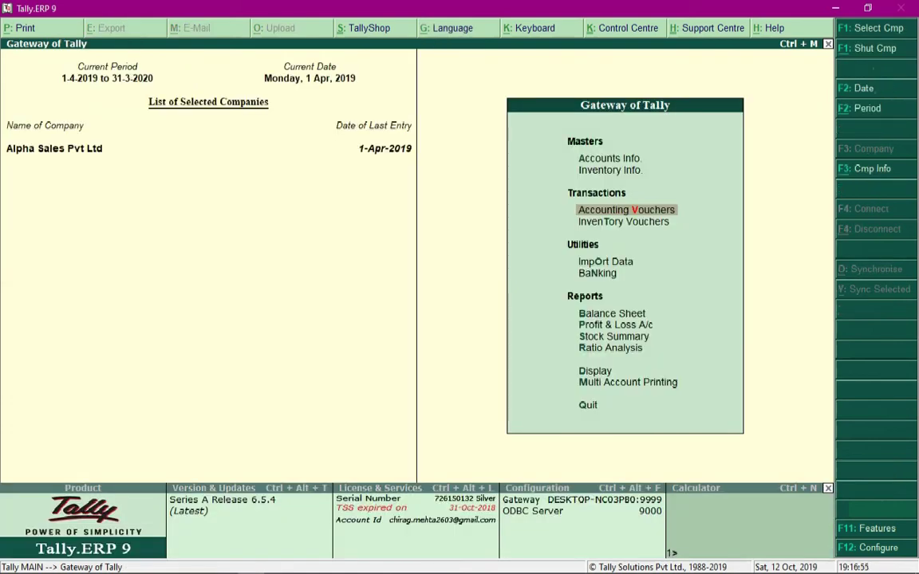
pyautogui.press('Down')
pyautogui.press('Down')
pyautogui.press('Down')
pyautogui.press('Down')
pyautogui.press('Down')
pyautogui.press('Down')
pyautogui.press('Down')
pyautogui.press('Down')
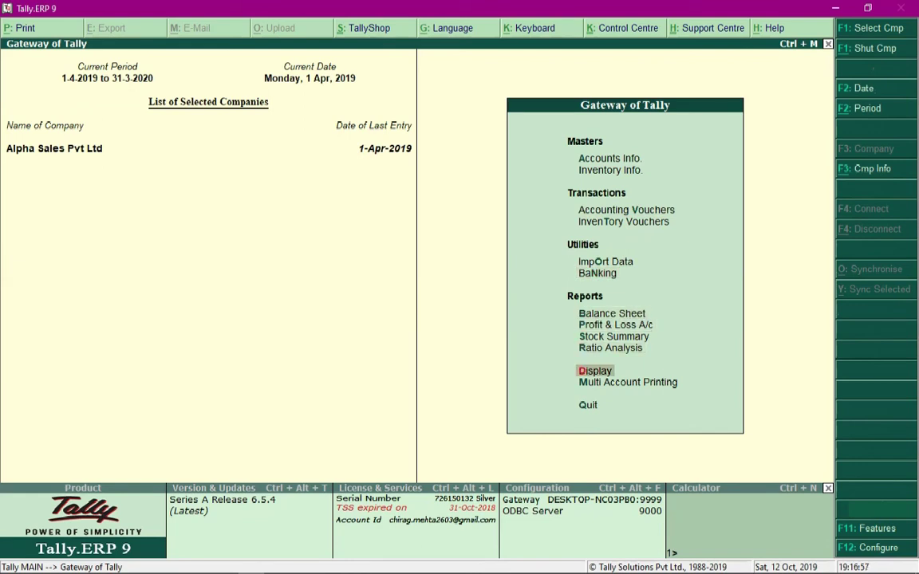
pyautogui.press('Return')
pyautogui.press('Down')
pyautogui.press('Down')
pyautogui.press('Down')
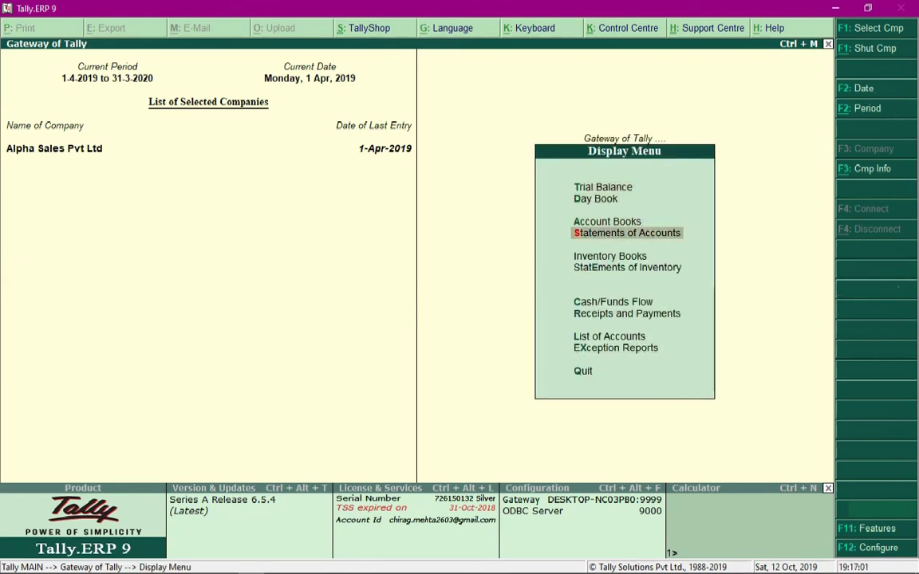
pyautogui.press('Return')
pyautogui.press('Down')
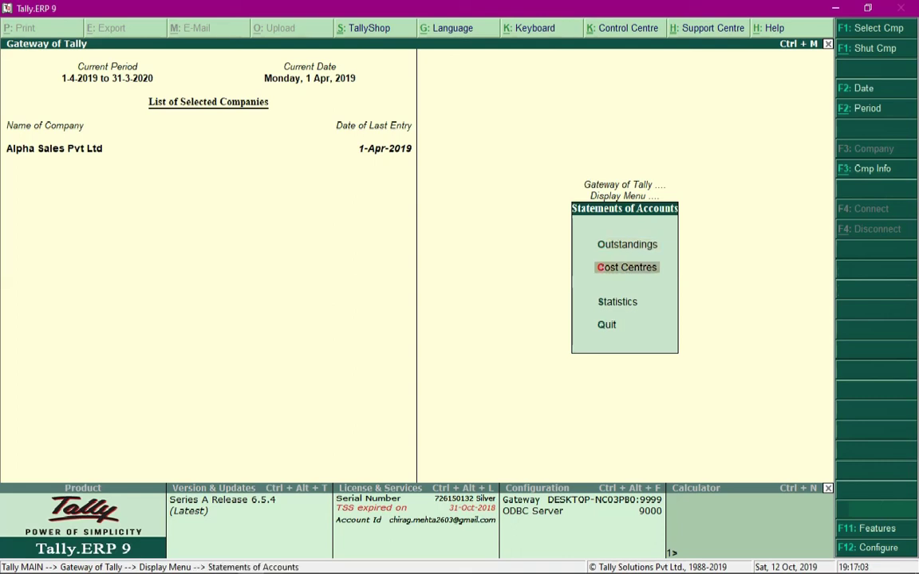
pyautogui.press('Return')
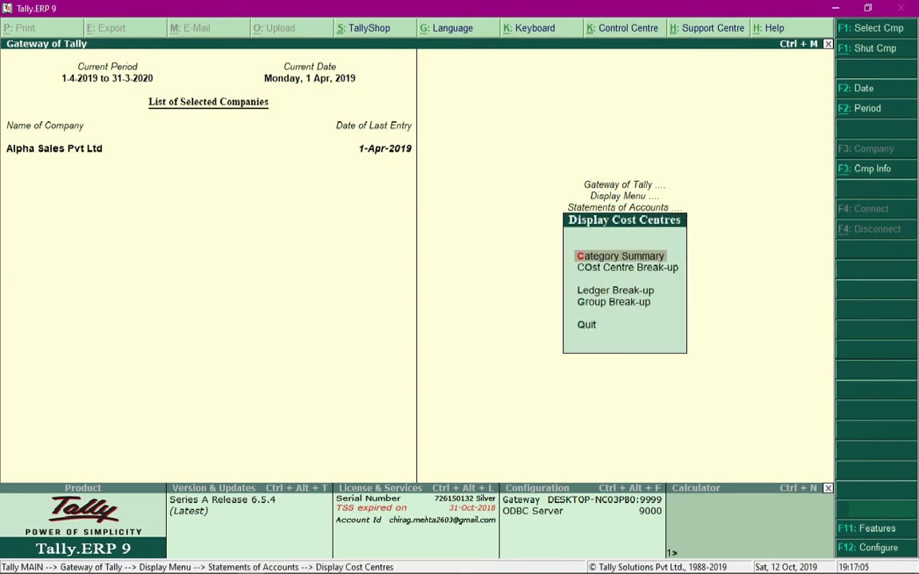
pyautogui.press('Return')
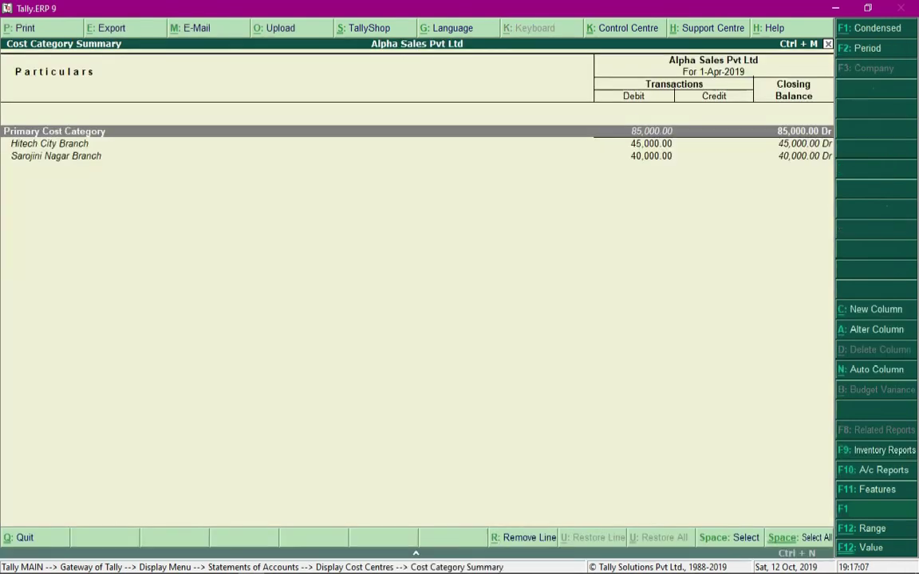
# Drill into Sarojini Nagar Branch to see its 40,000 Rent Expense voucher for April.
pyautogui.press('Down')
pyautogui.press('Down')
pyautogui.press('Up')
pyautogui.press('Down')
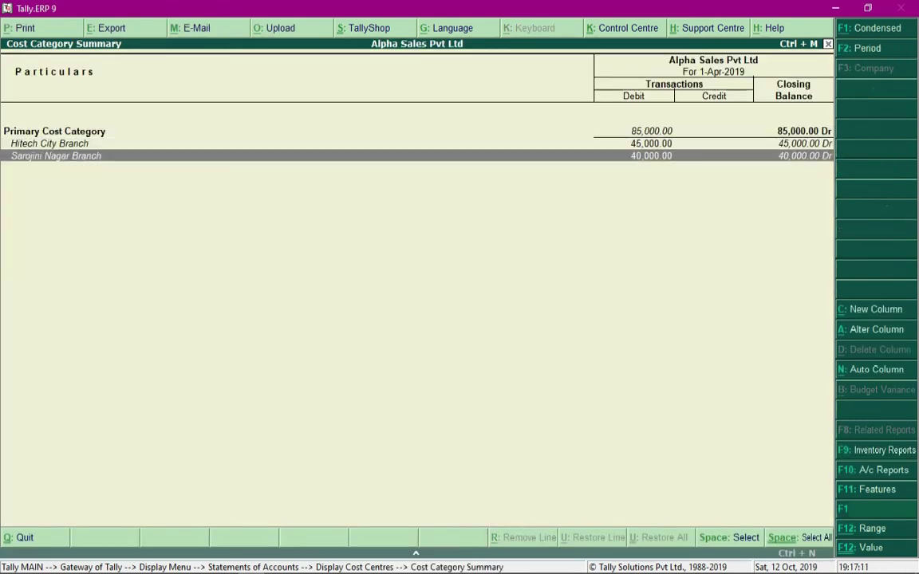
pyautogui.press('Up')
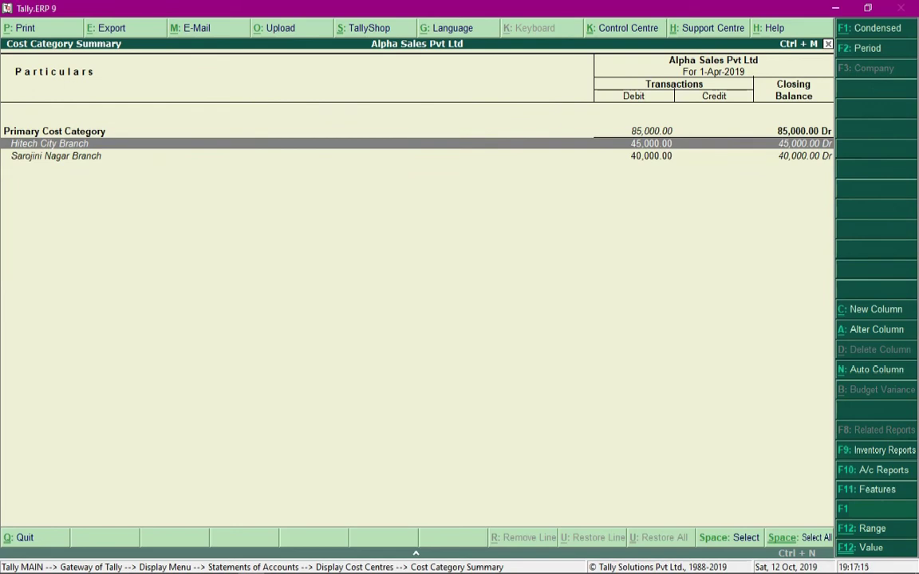
pyautogui.press('Down')
pyautogui.press('Up')
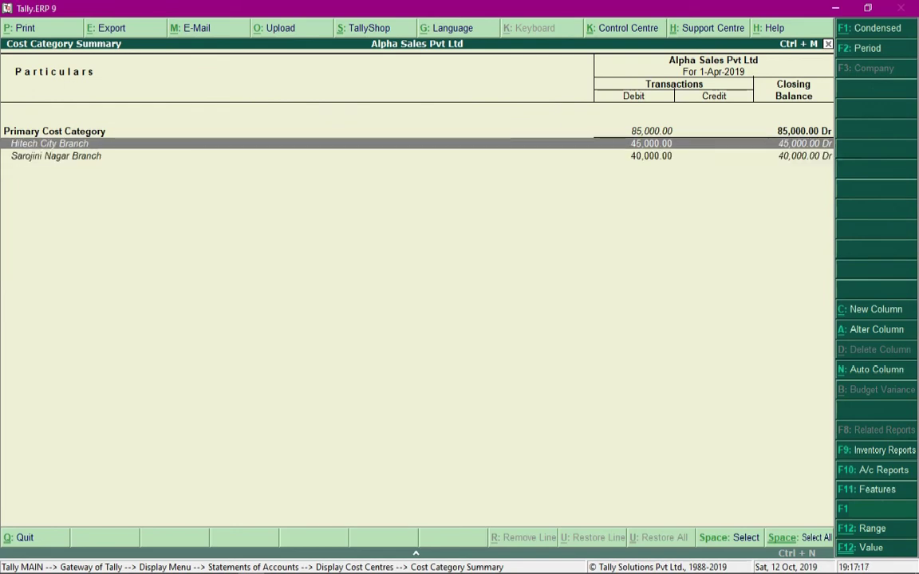
pyautogui.press('Down')
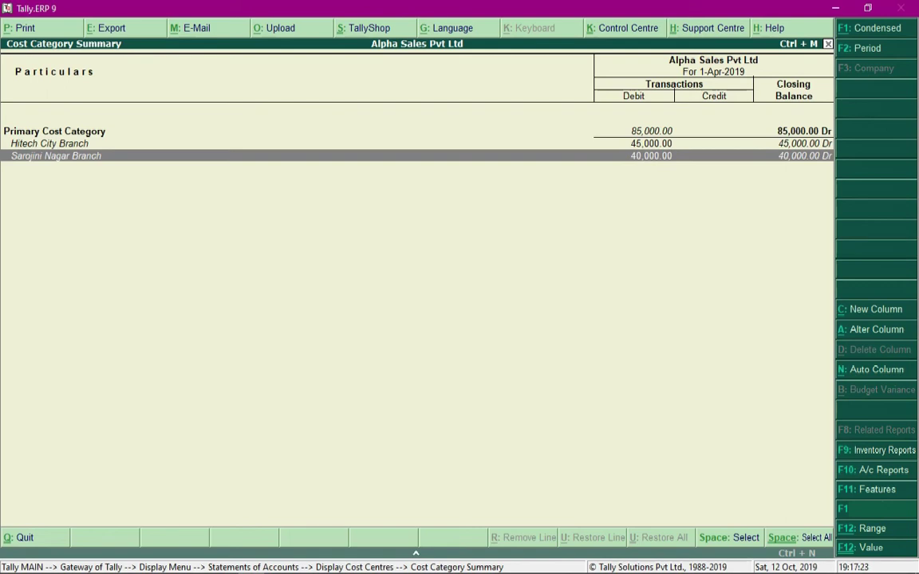
pyautogui.press('Return')
pyautogui.press('Return')
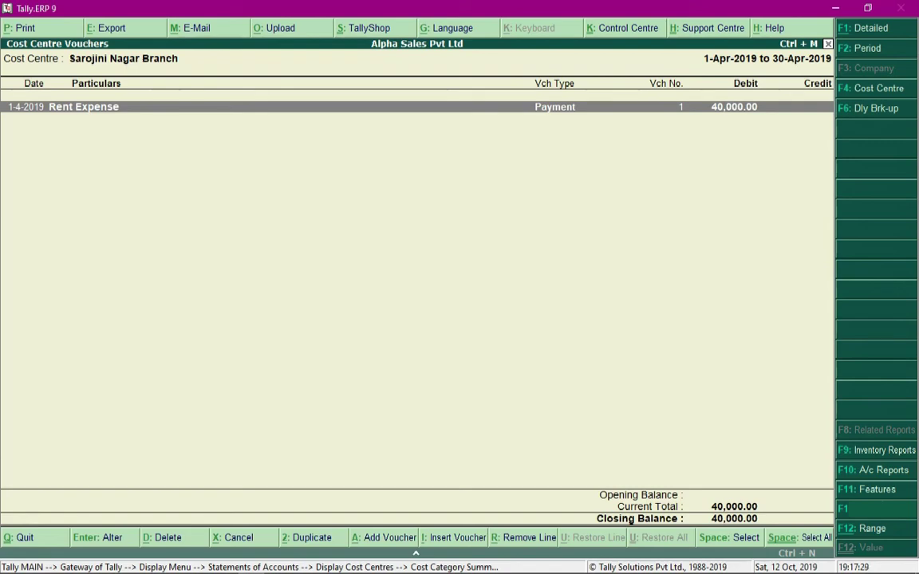
# Back out and reopen the Category Summary, selecting the Hitech City Branch row.
pyautogui.press('Escape')
pyautogui.press('Escape')
pyautogui.press('Escape')
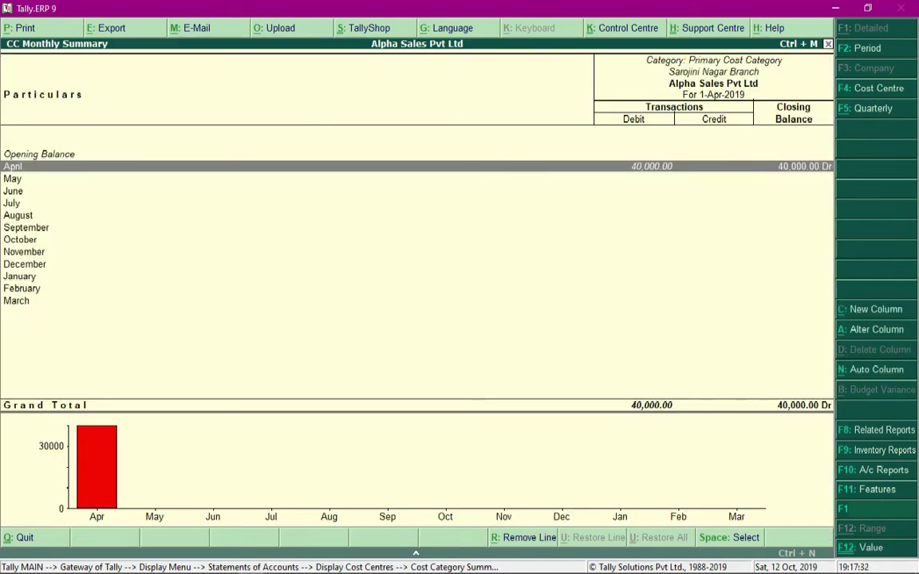
pyautogui.press('Return')
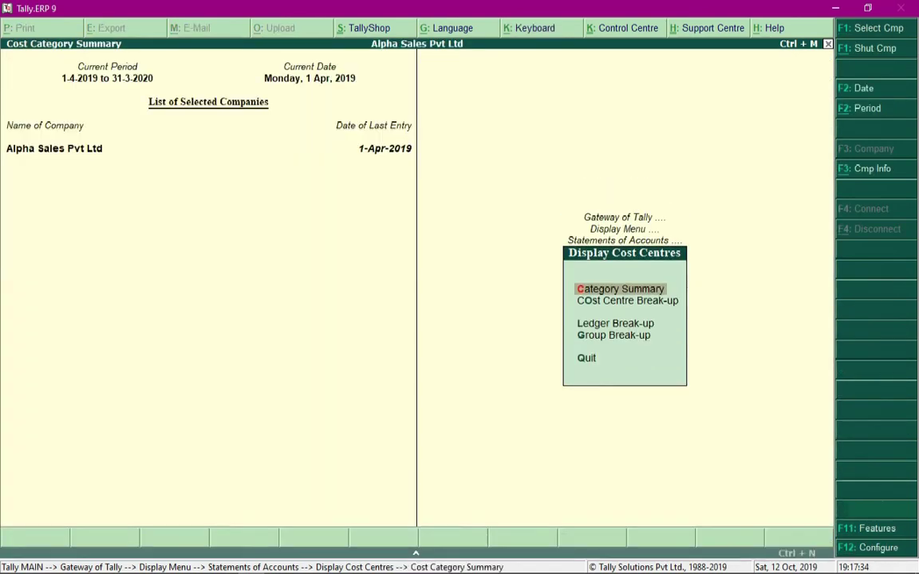
pyautogui.press('Down')
pyautogui.press('Down')
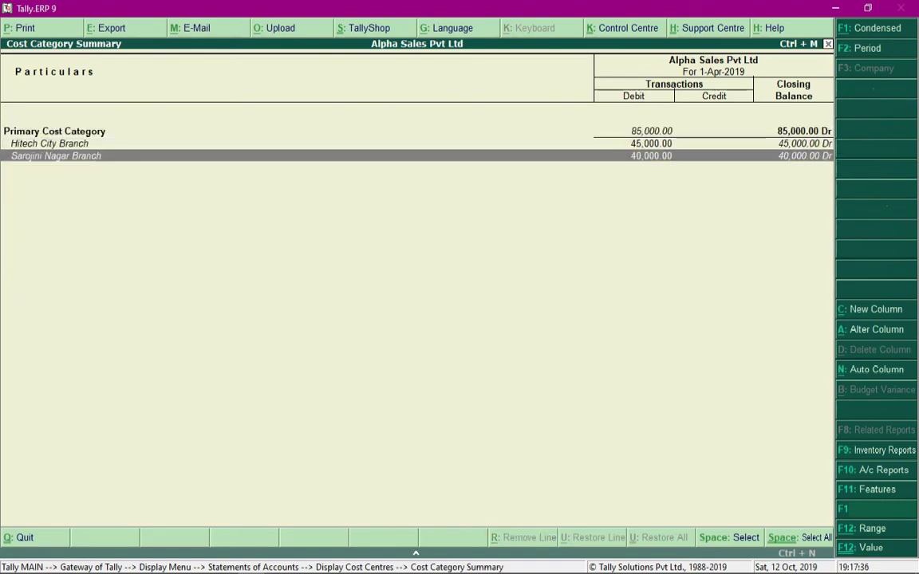
pyautogui.press('Up')
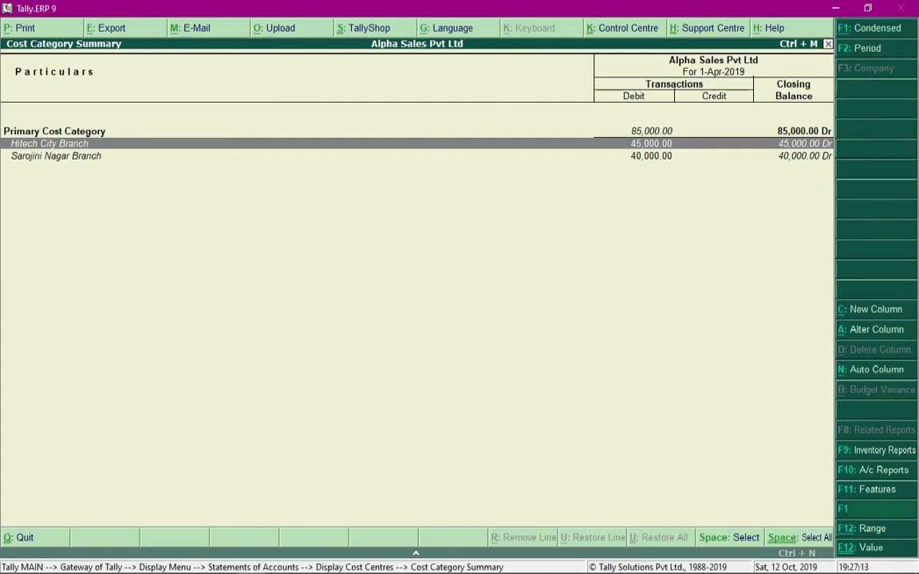
# Open Hitech City Branch's monthly summary and add a Sarojini Nagar Branch comparison column.
pyautogui.press('Return')
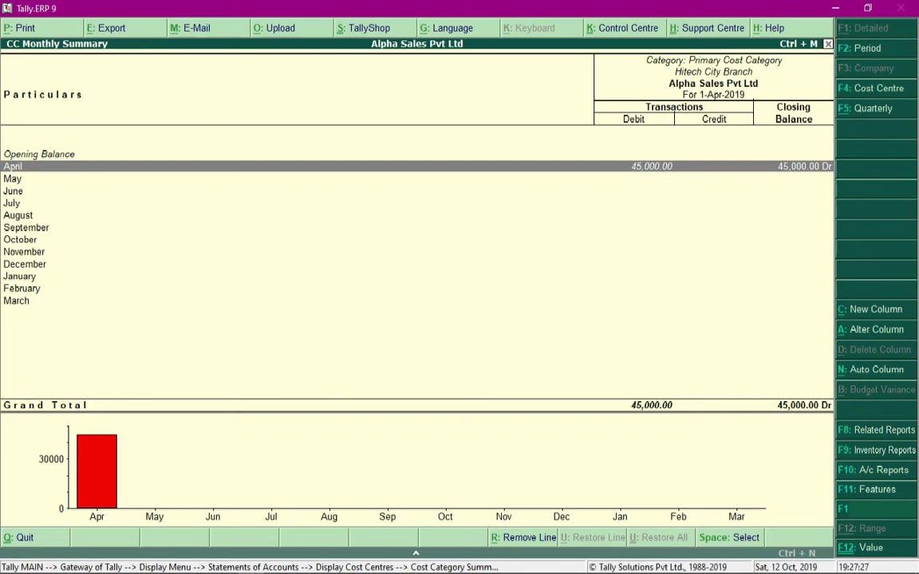
pyautogui.hotkey('alt', 'c')
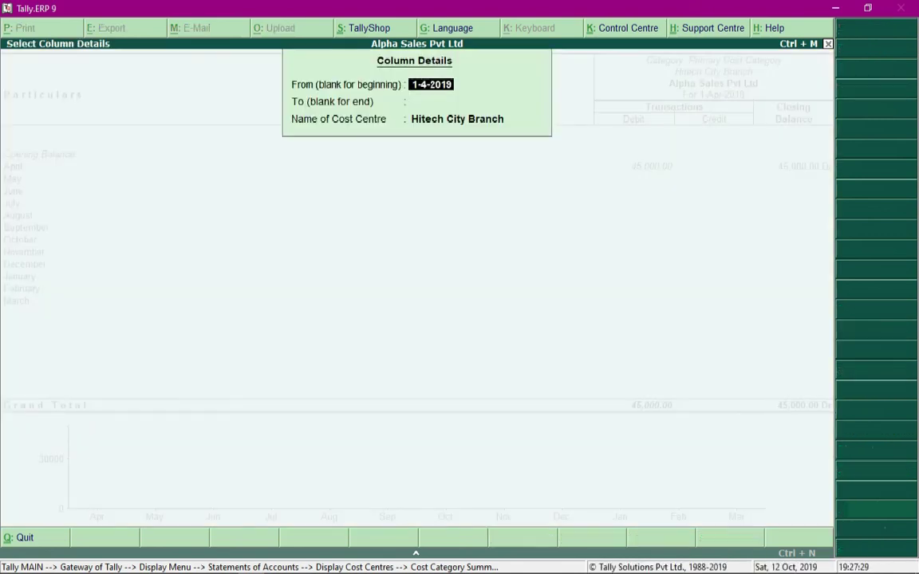
pyautogui.press('Return')
pyautogui.press('Return')
pyautogui.press('Down')
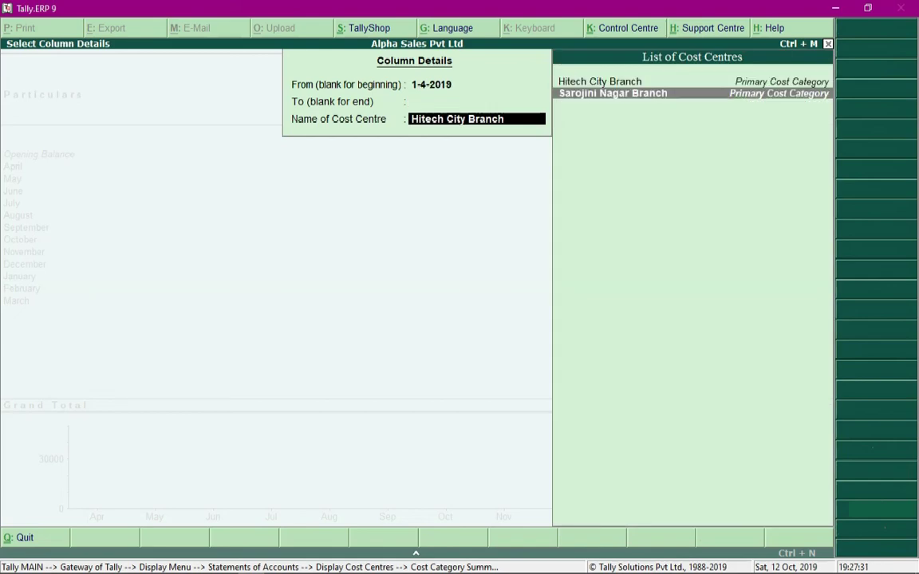
pyautogui.press('Return')
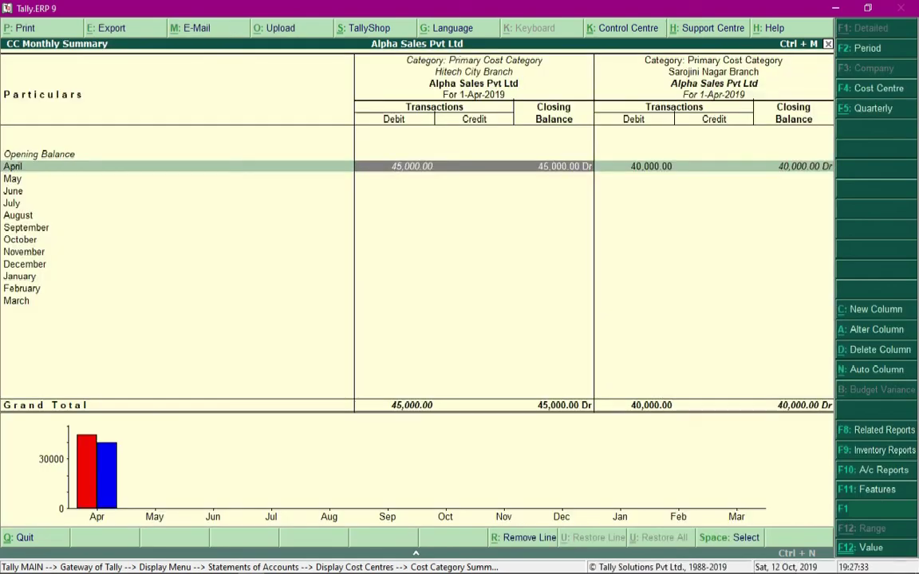